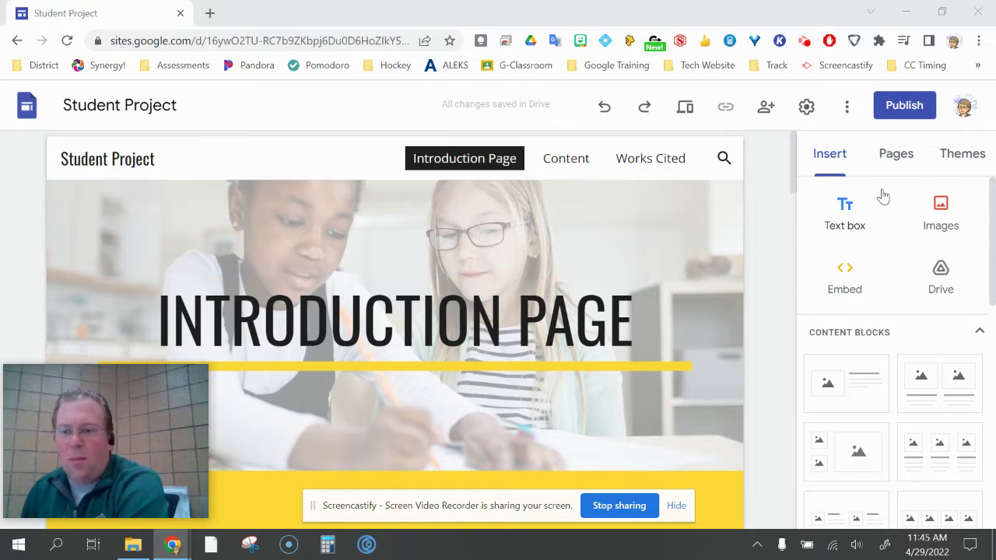
Browse the site themes, try the Simple theme, and check how the introduction page looks with it.
click(963, 155)
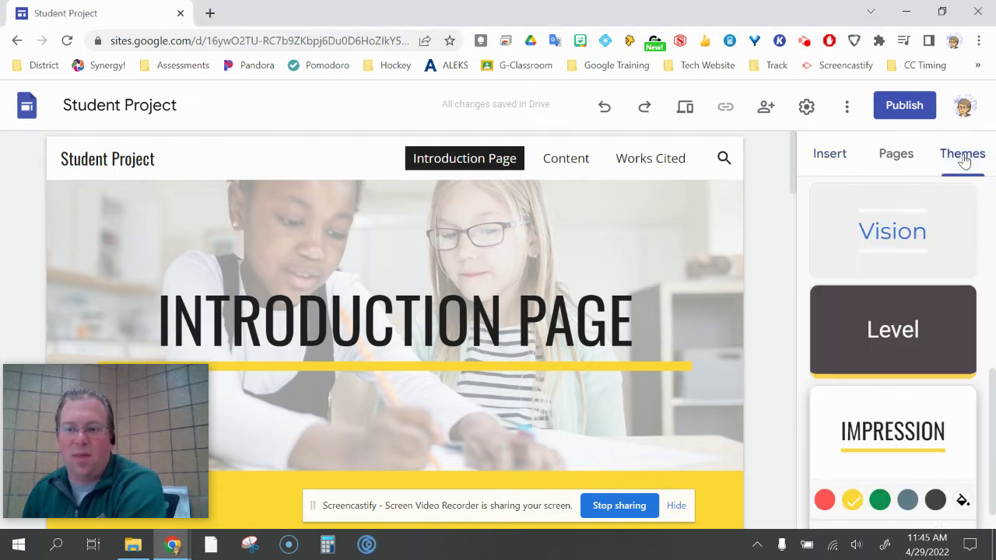
scroll(933, 354, up, 10)
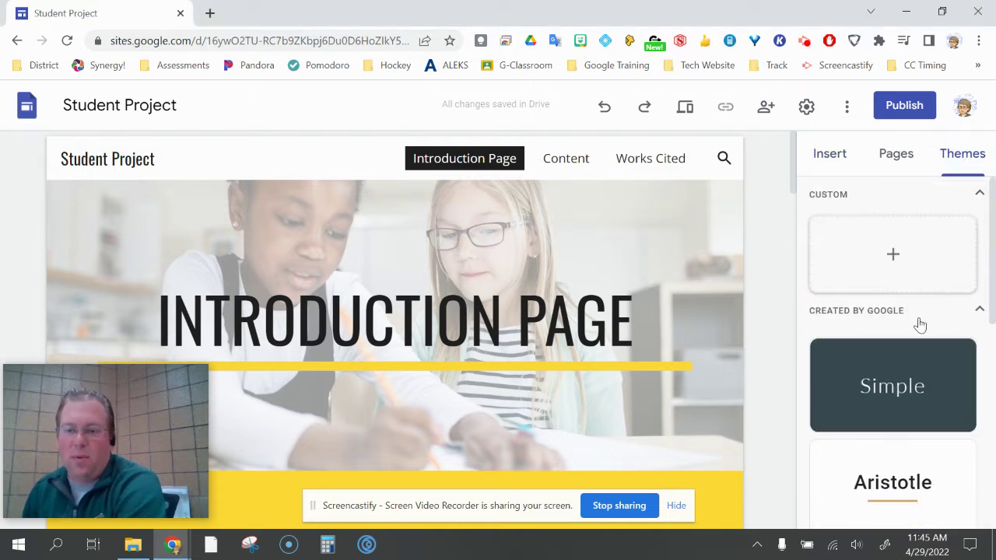
scroll(896, 257, down, 4)
scroll(896, 257, up, 4)
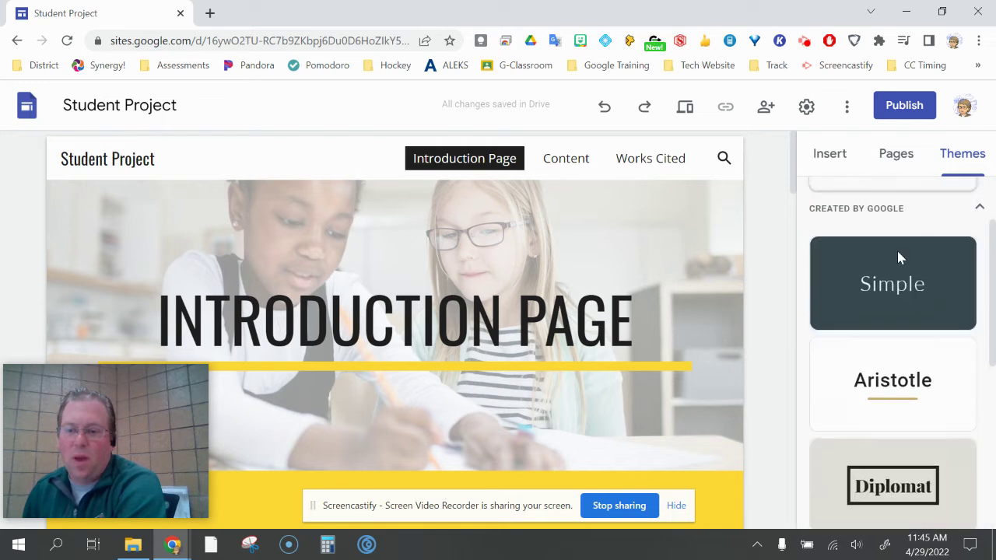
scroll(936, 325, down, 2)
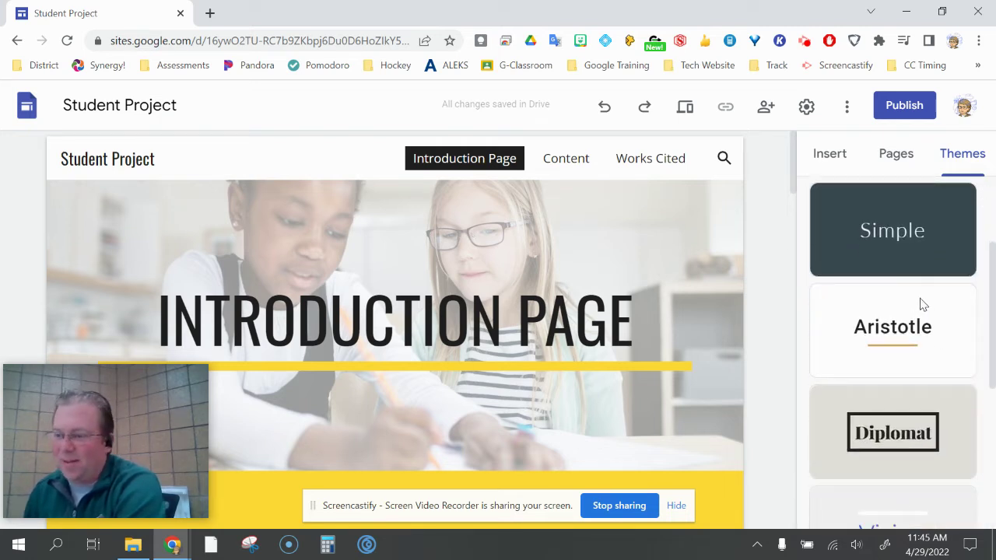
click(895, 235)
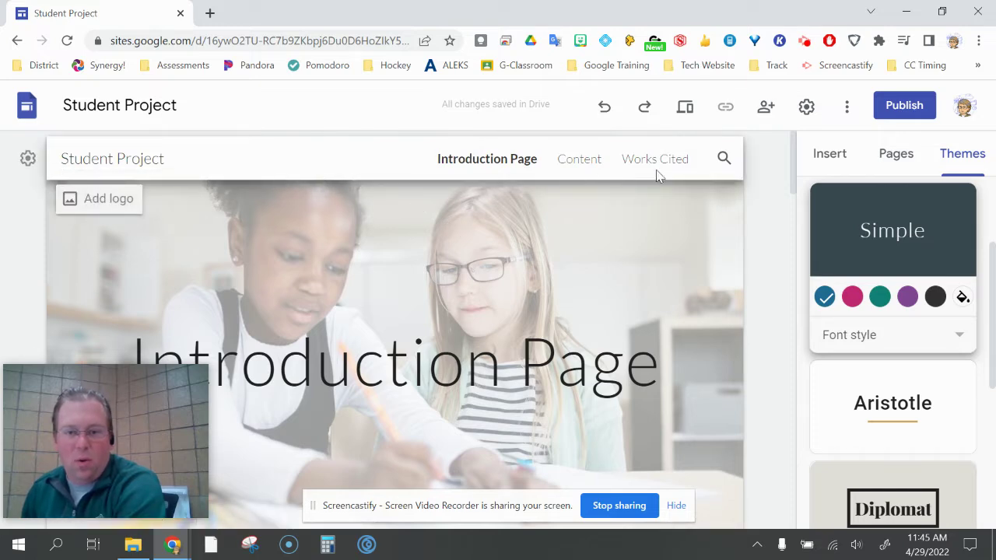
scroll(413, 334, down, 5)
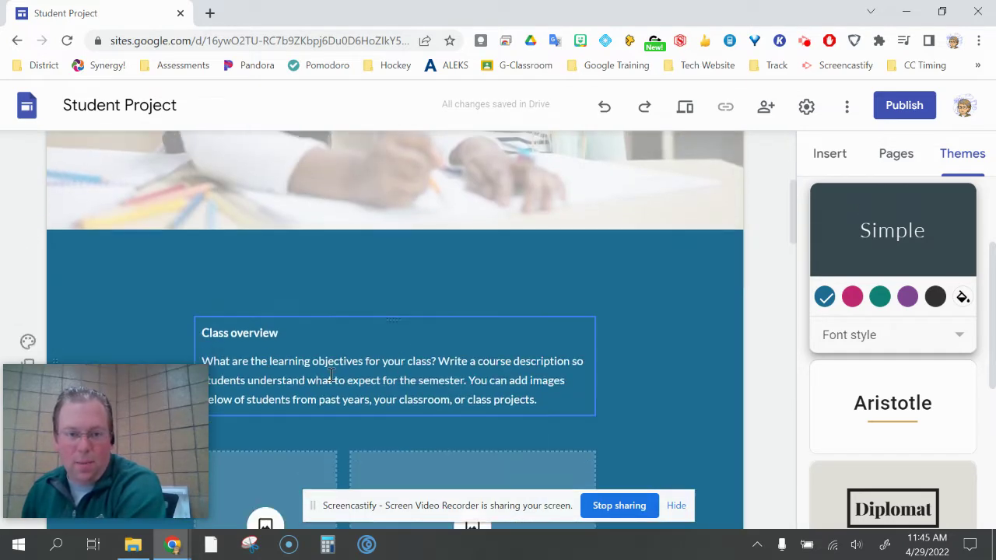
scroll(327, 323, up, 5)
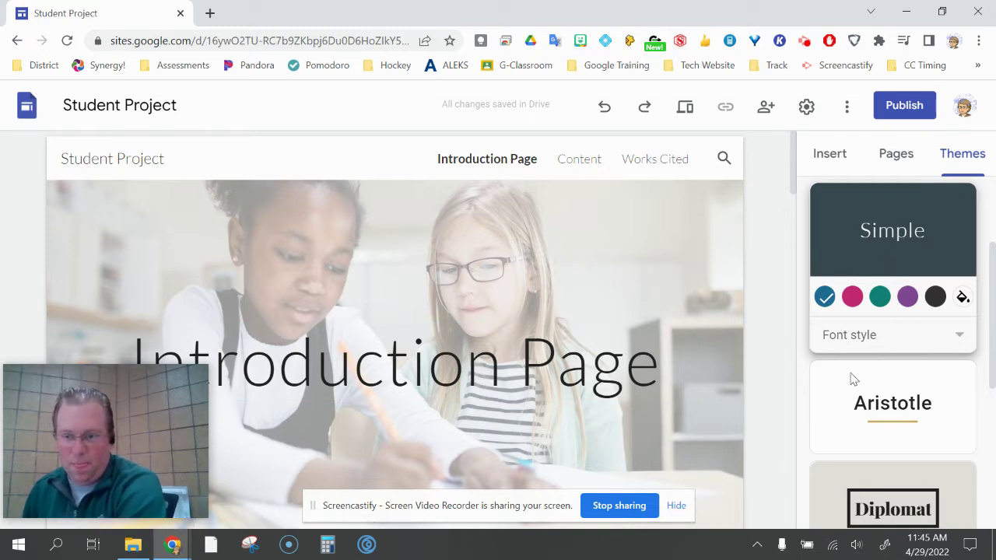
Try the Aristotle, Diplomat, Vision, Level and Impression themes on the site one by one.
click(891, 397)
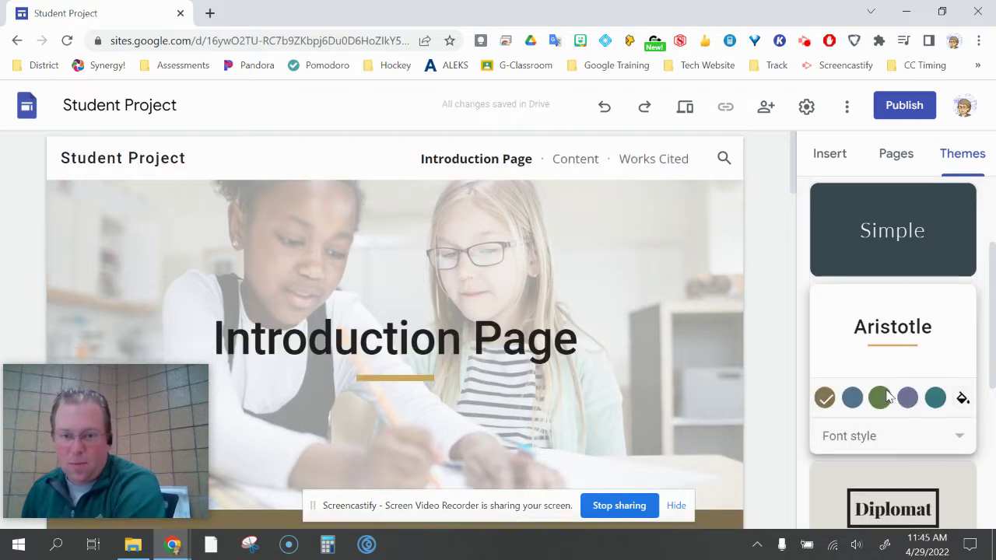
scroll(889, 397, down, 2)
click(895, 356)
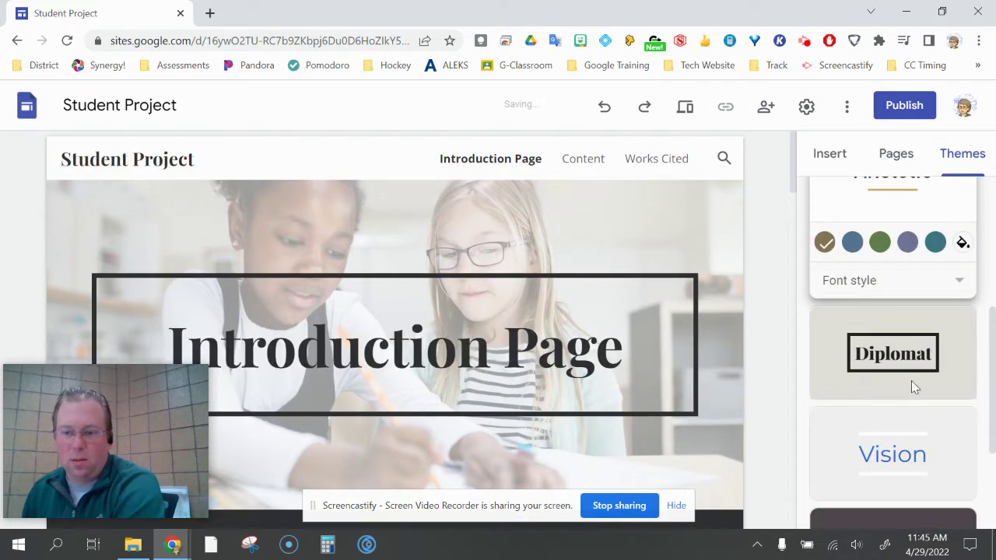
scroll(848, 388, down, 1)
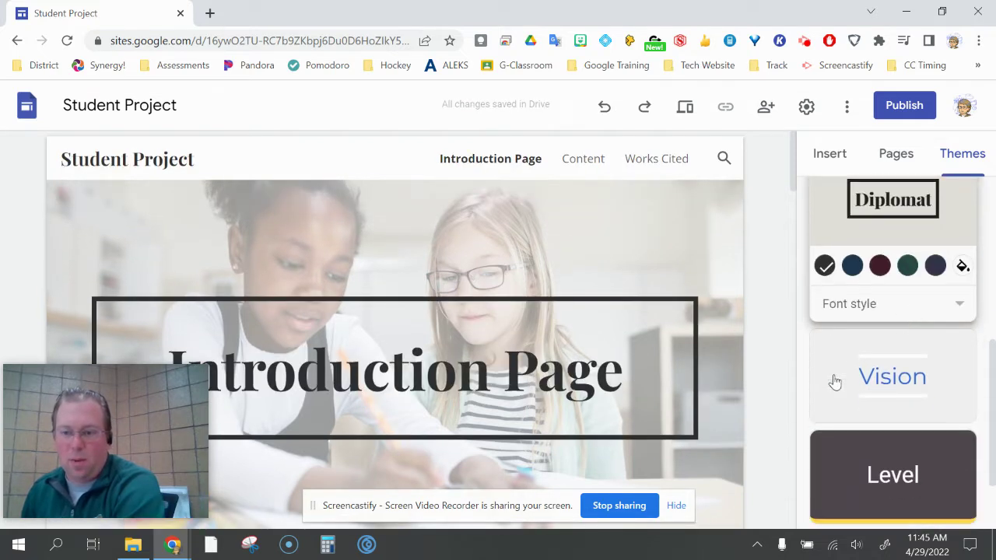
click(915, 386)
click(903, 459)
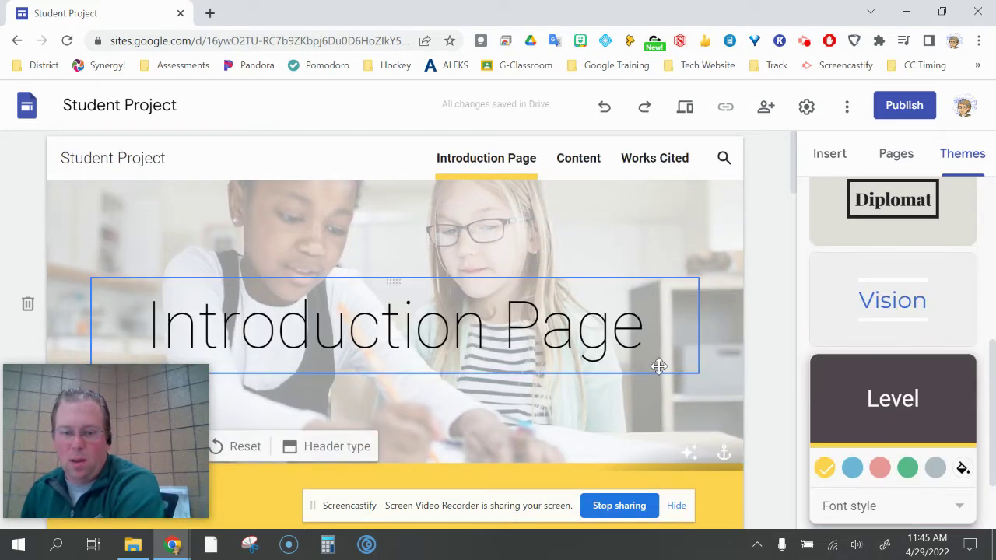
scroll(881, 405, down, 1)
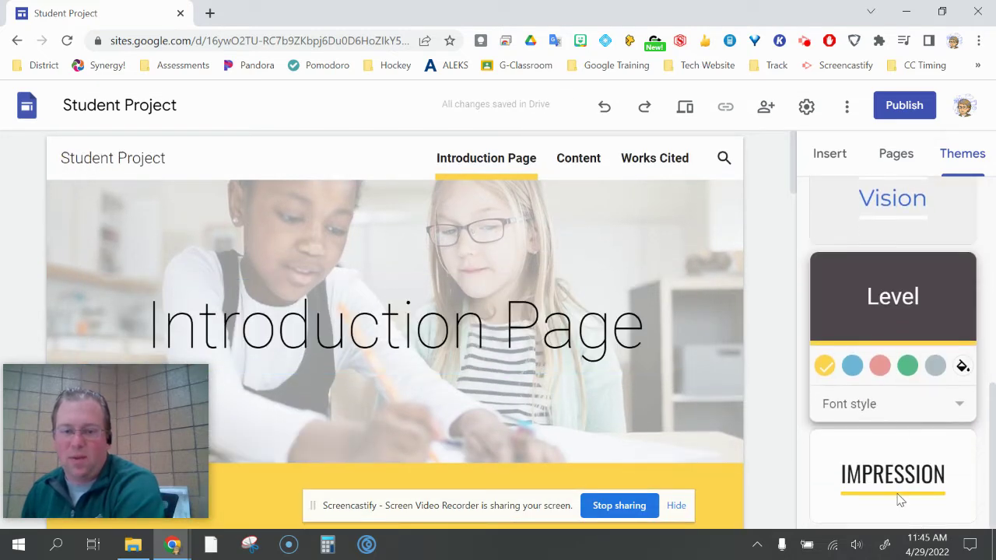
click(815, 465)
Apply the Simple theme to the site.
scroll(873, 387, up, 5)
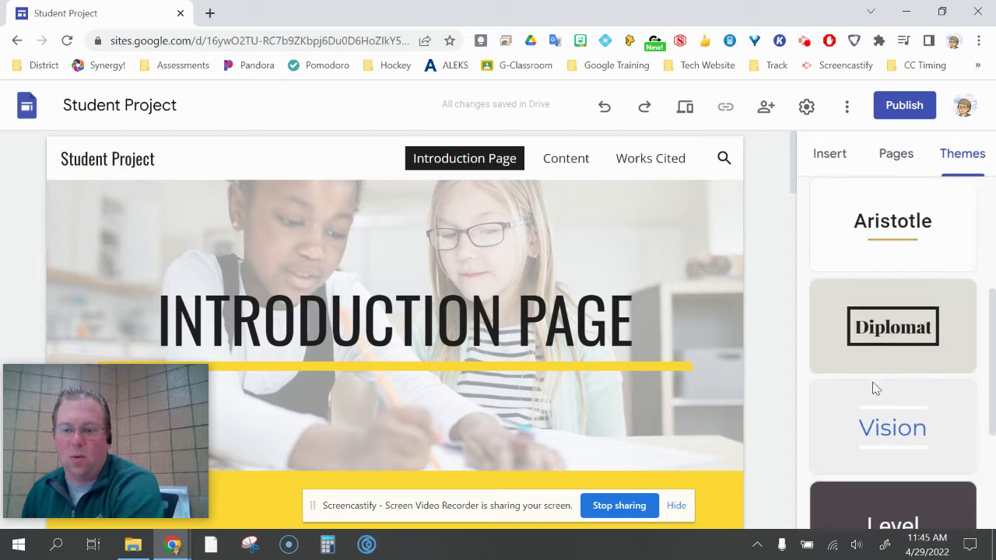
scroll(875, 389, up, 2)
click(895, 396)
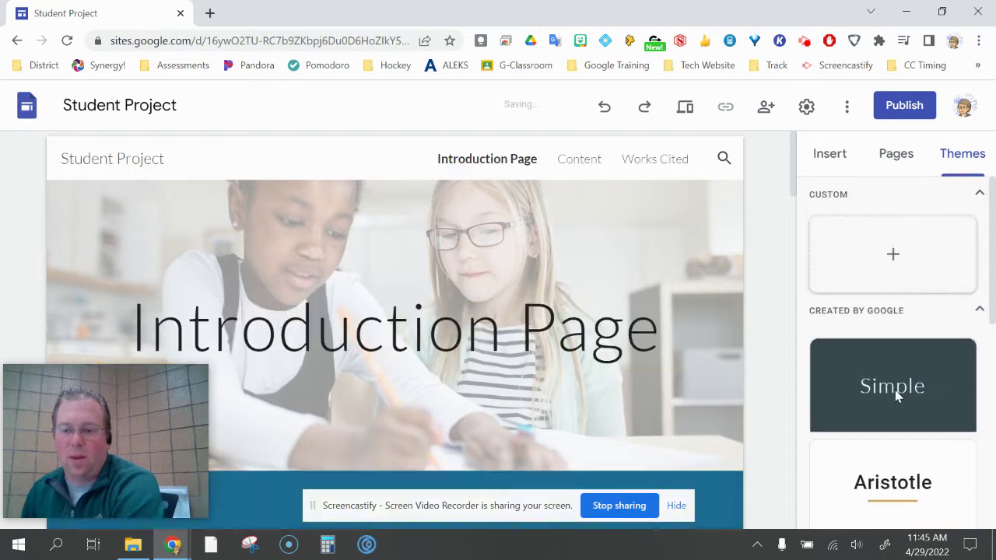
Try the Simple theme's green, purple, black and pink colours on the page and return to blue.
scroll(759, 336, down, 2)
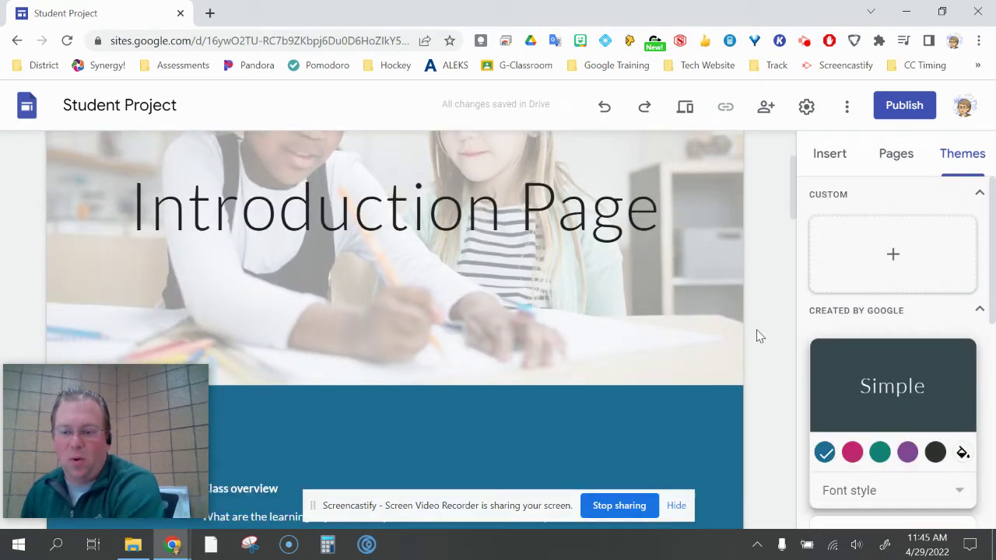
click(880, 455)
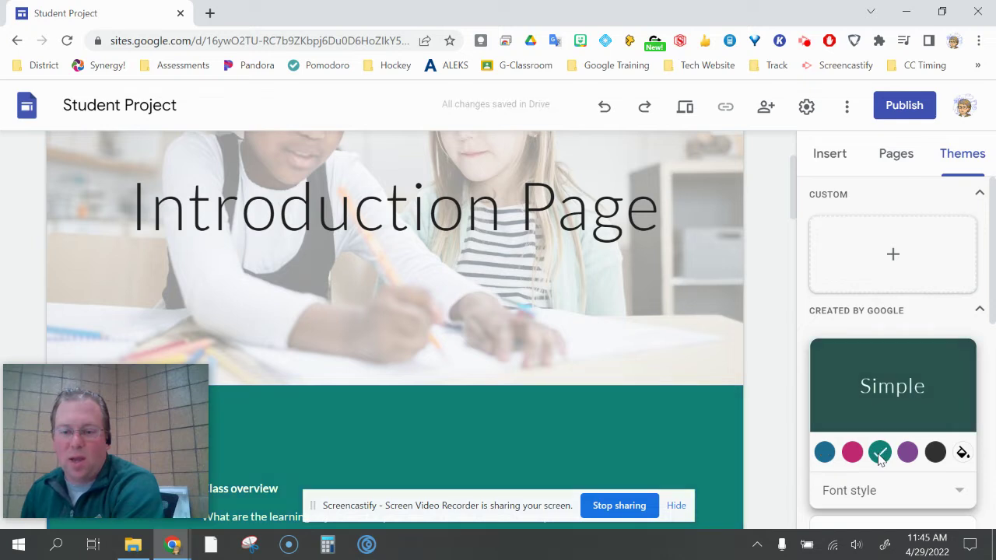
click(908, 455)
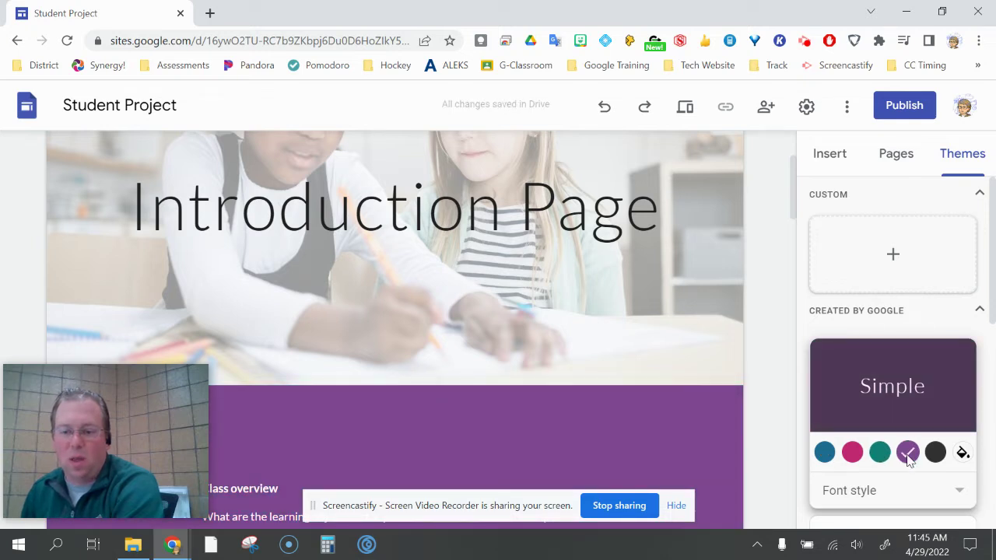
click(935, 458)
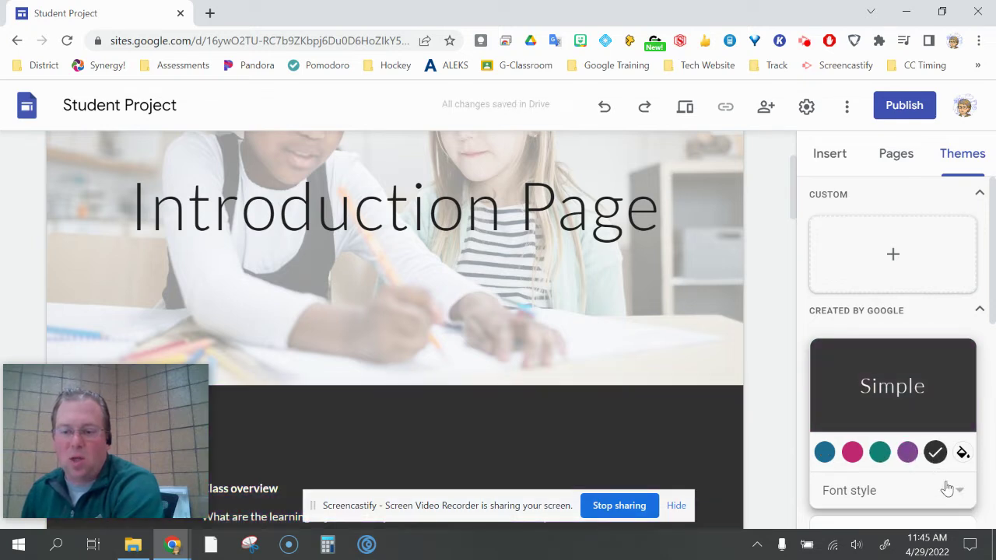
click(851, 455)
click(824, 454)
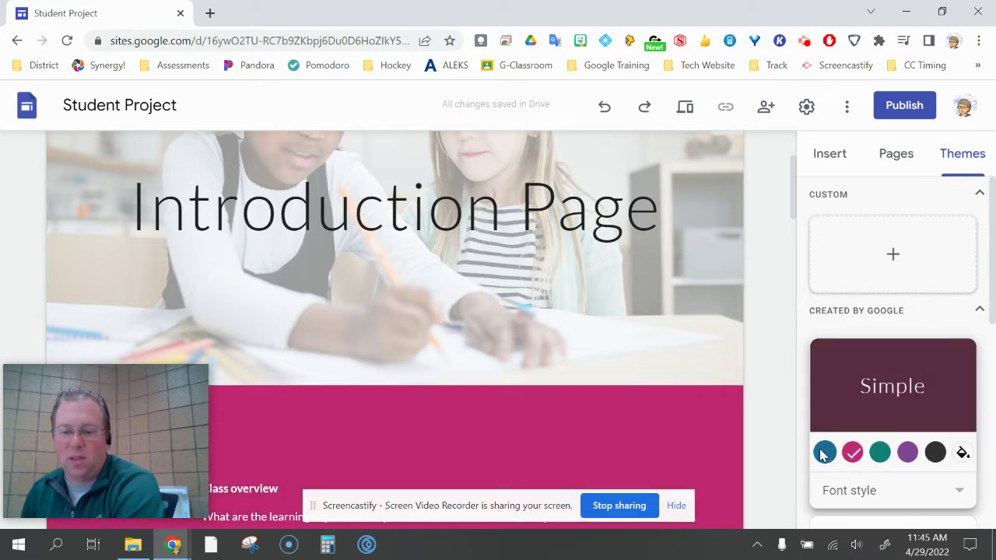
Set the Simple theme's font style to Classic.
click(954, 506)
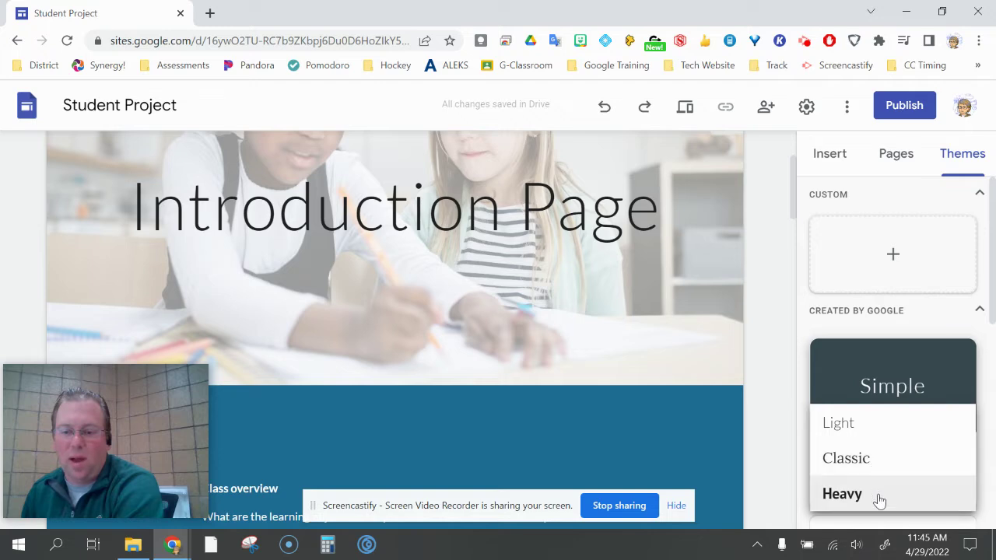
click(880, 466)
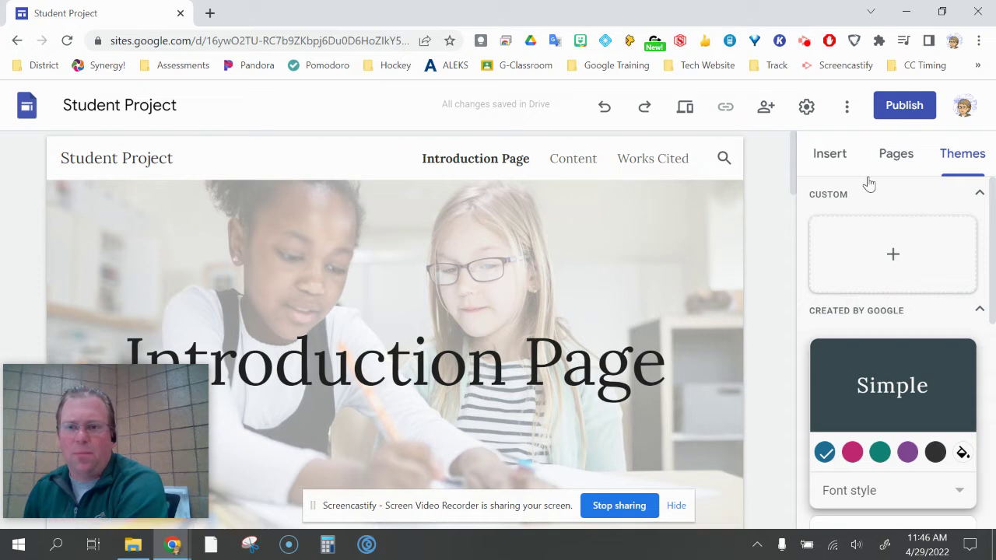
Insert the content block with three images and captions between the header image and the Class overview section.
click(831, 156)
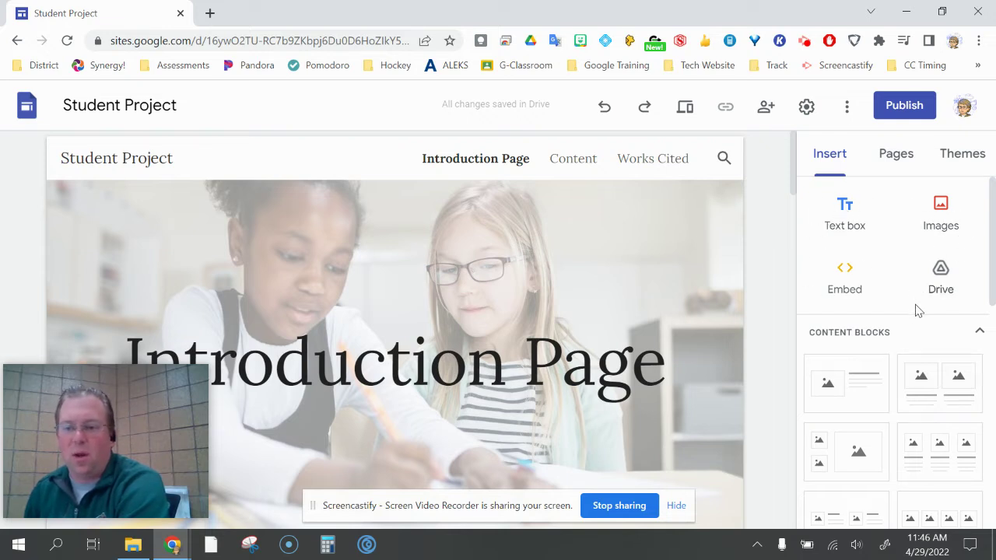
scroll(911, 318, down, 5)
scroll(911, 319, up, 3)
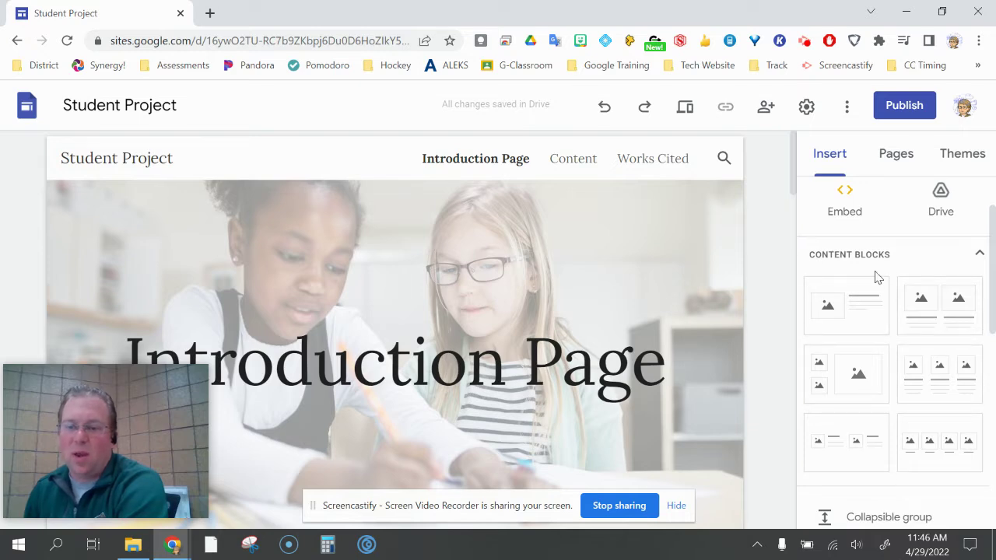
scroll(507, 363, down, 6)
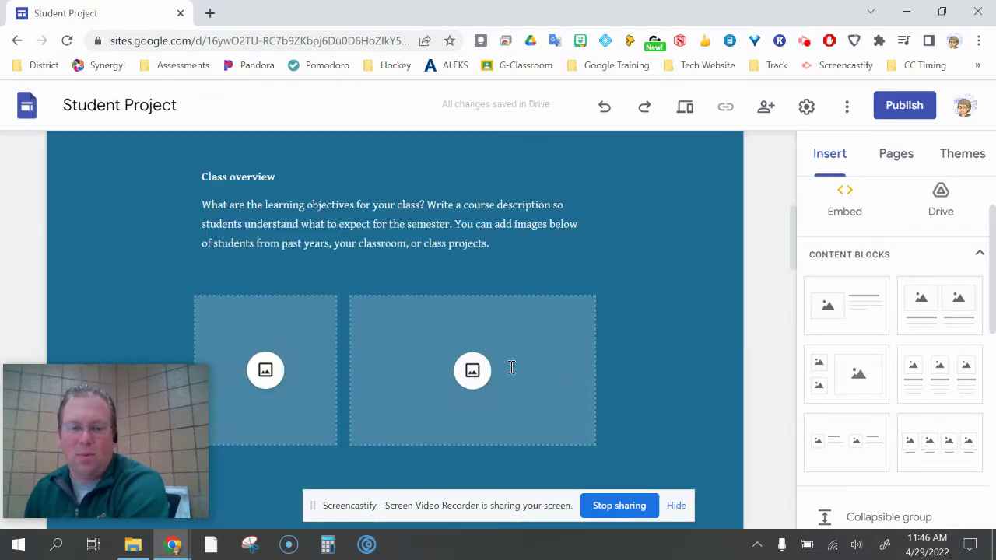
scroll(510, 367, up, 1)
scroll(510, 367, up, 1)
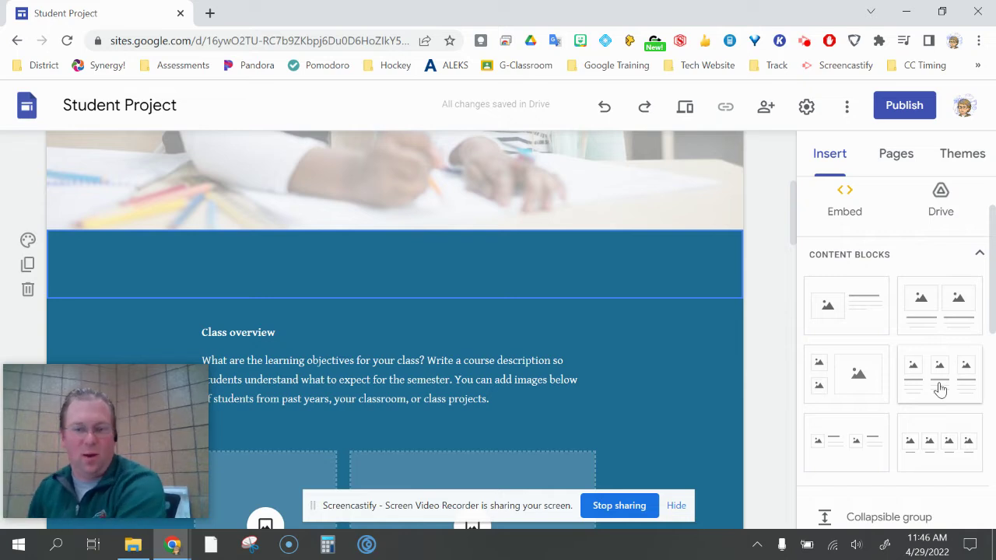
drag(940, 389, 395, 274)
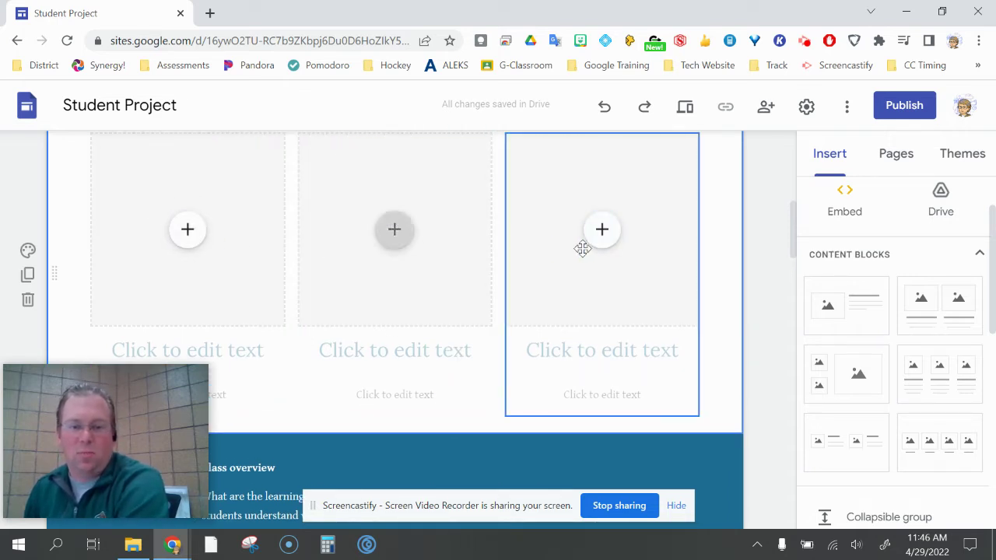
View the content options of the first image placeholder and enter "Subtitle" as the heading of the middle column.
click(188, 231)
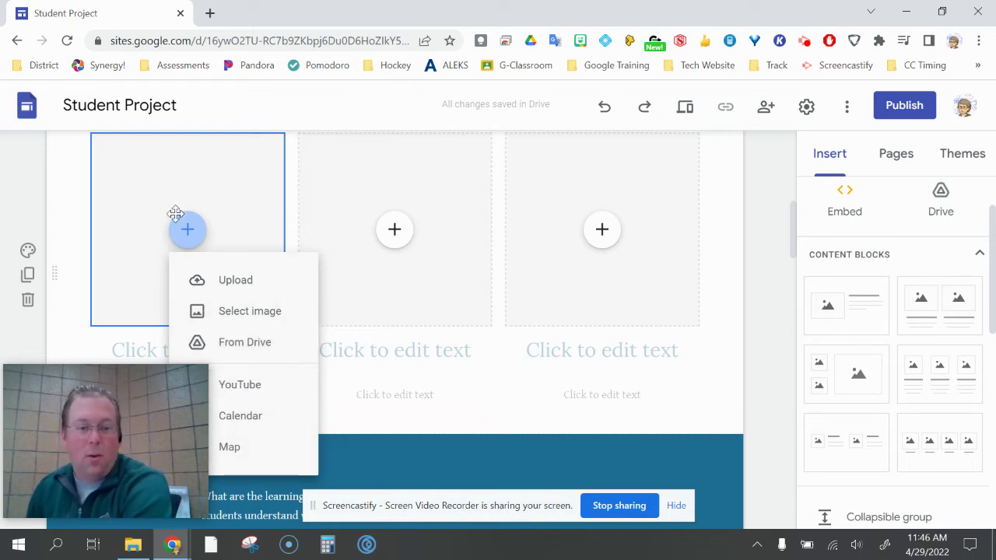
click(382, 348)
click(389, 349)
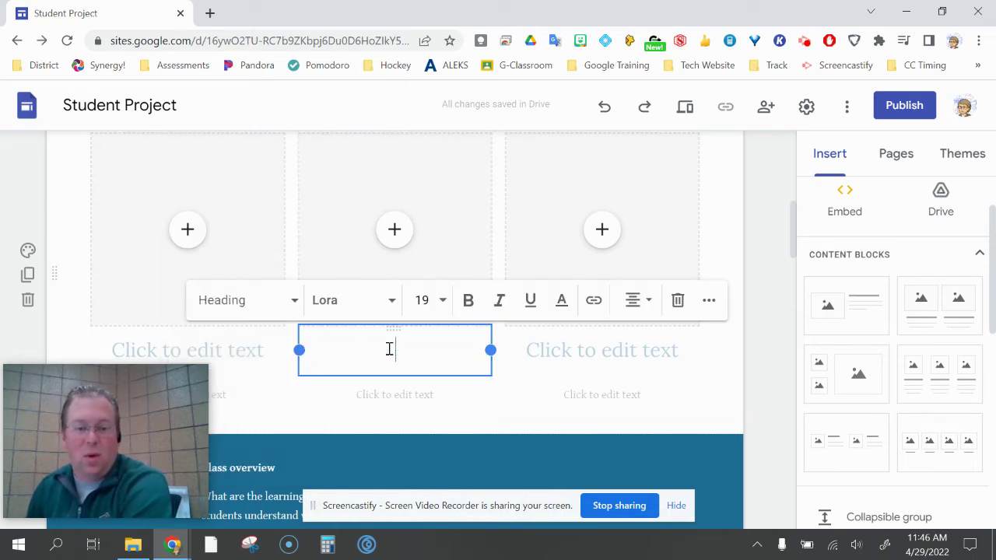
text(Subtitle)
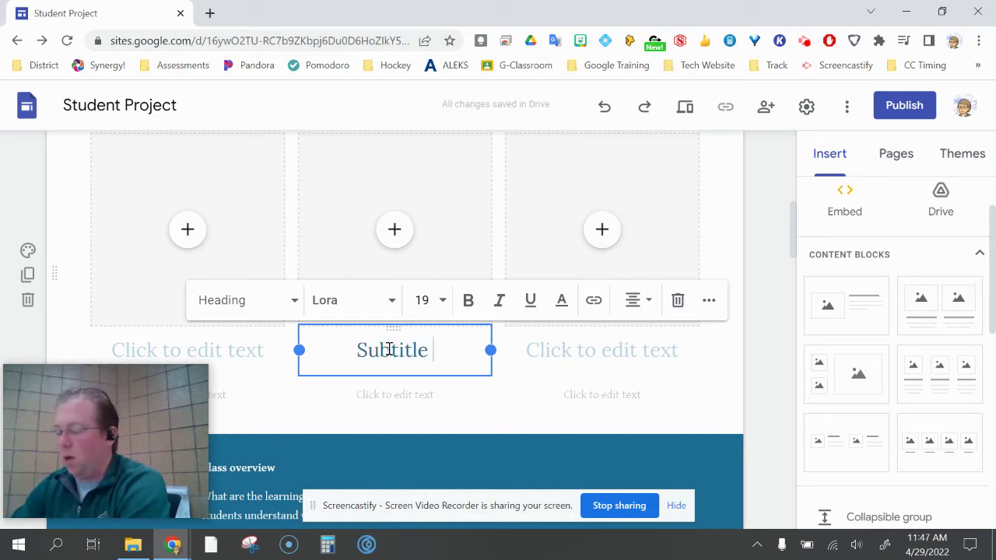
key(BackSpace)
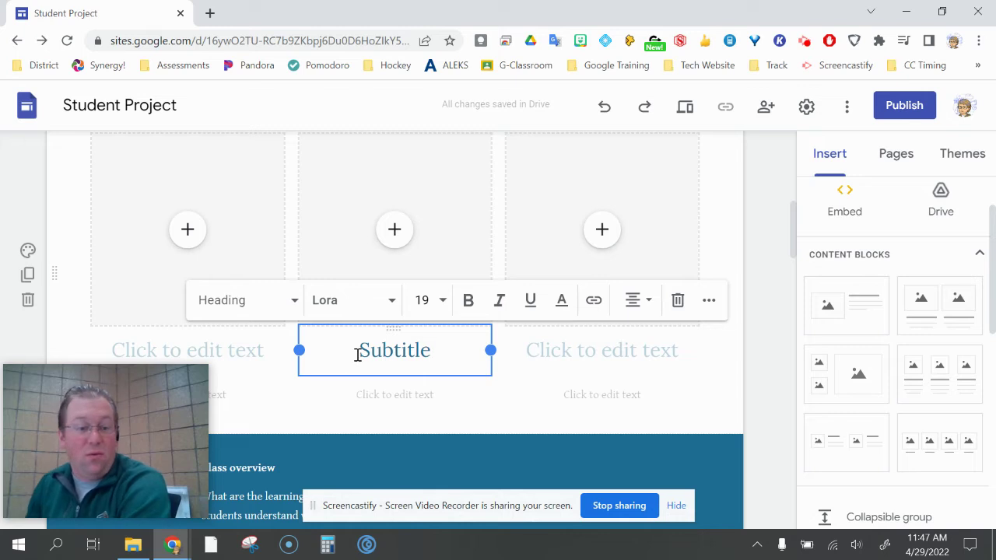
Enter "link" as the body text below the Subtitle heading in the middle column.
click(414, 396)
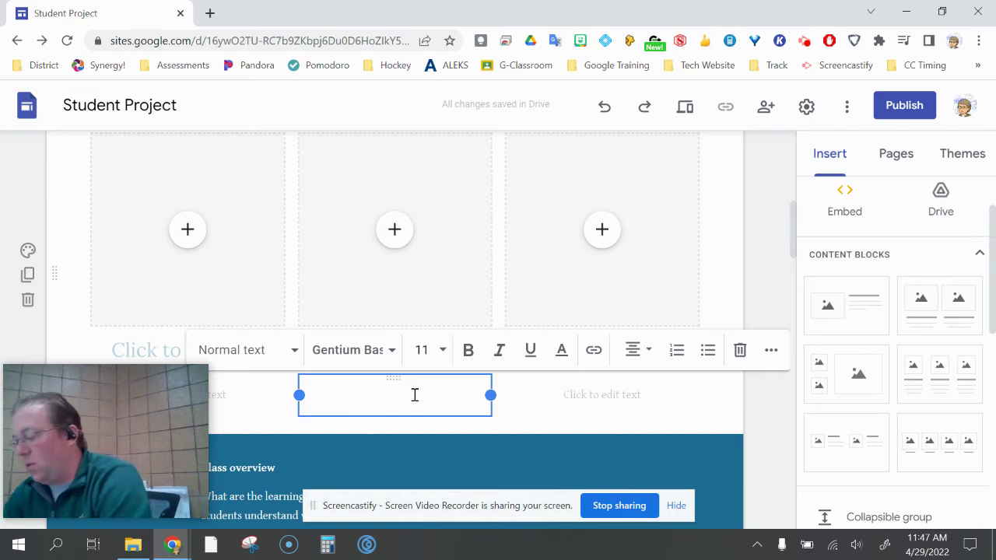
text(link)
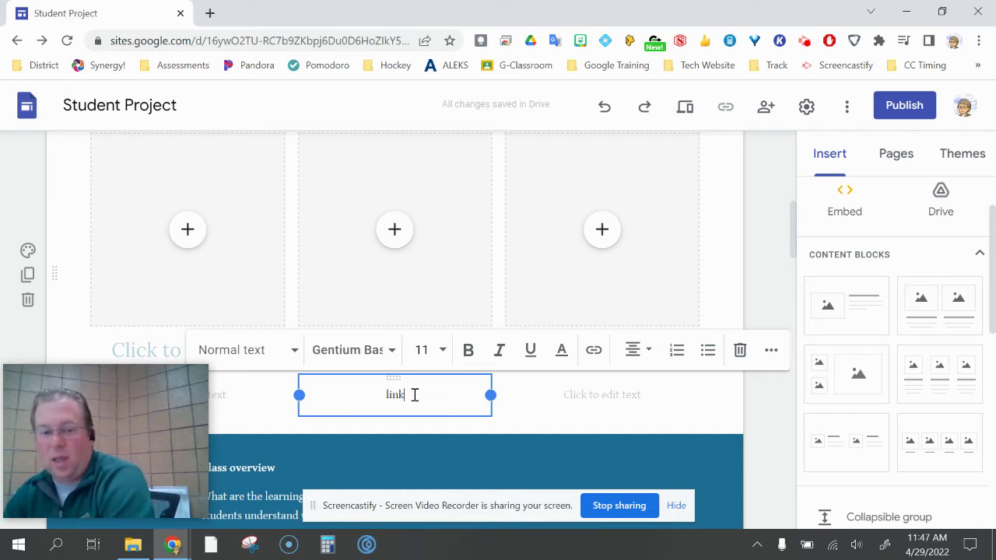
key(Return)
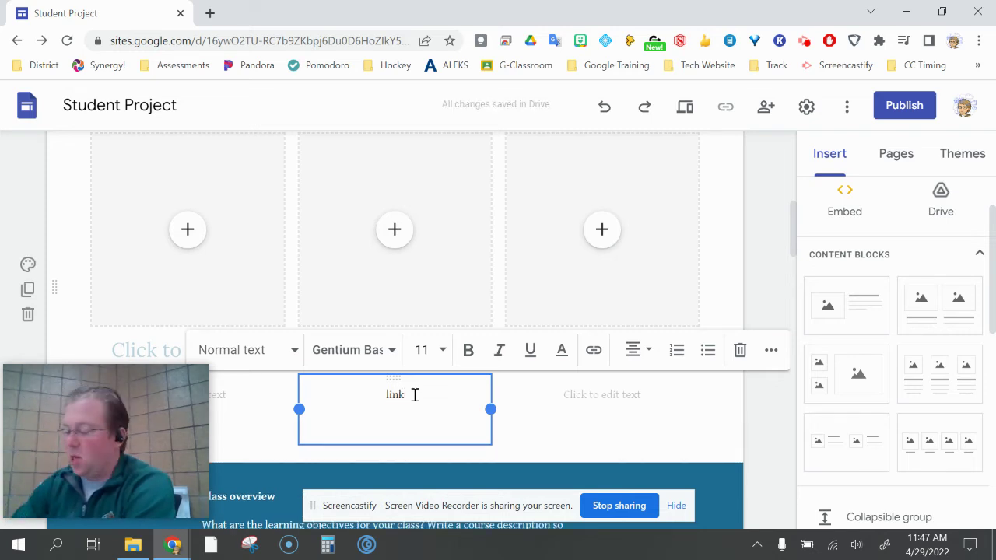
key(BackSpace)
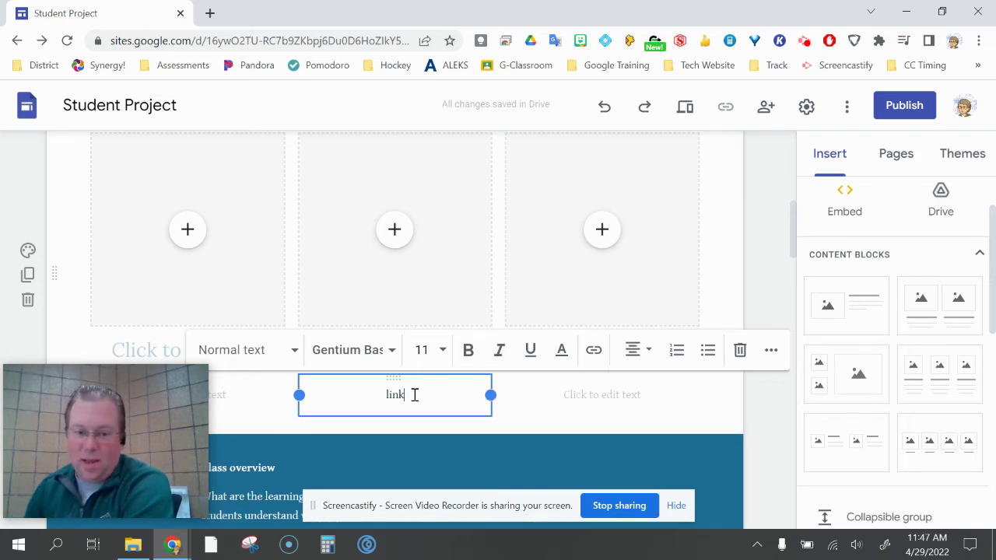
Search the web for "google" in a new browser tab and copy the results page's address.
click(210, 13)
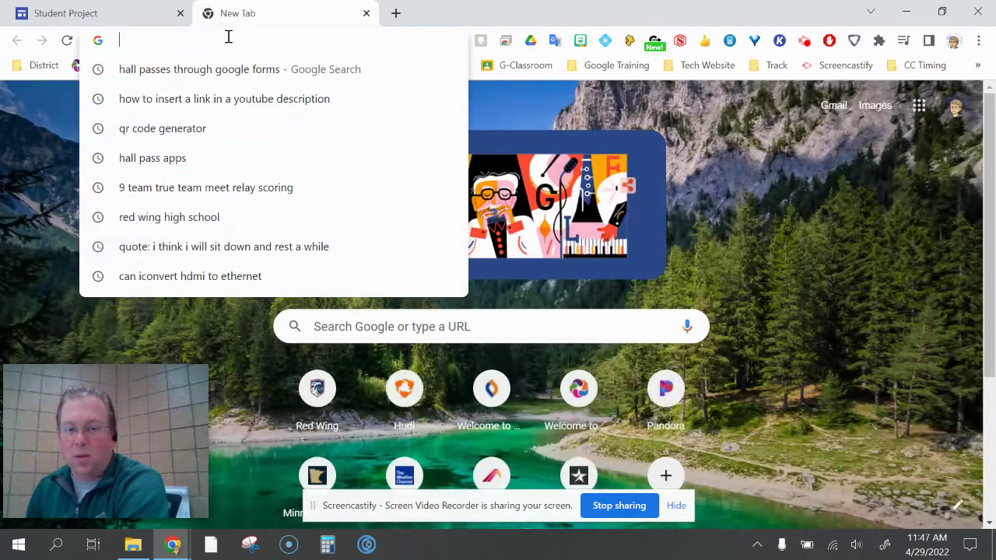
text(google)
key(Return)
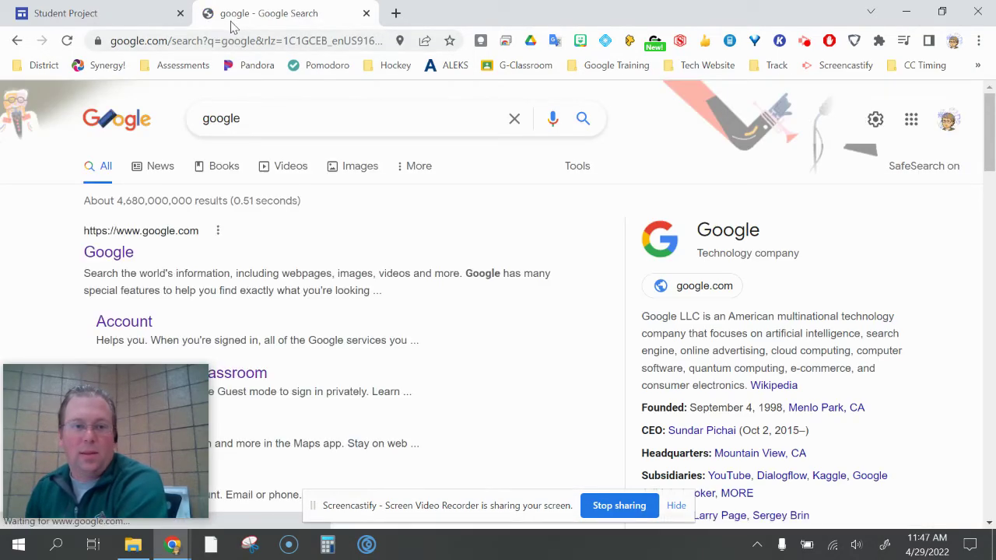
click(231, 40)
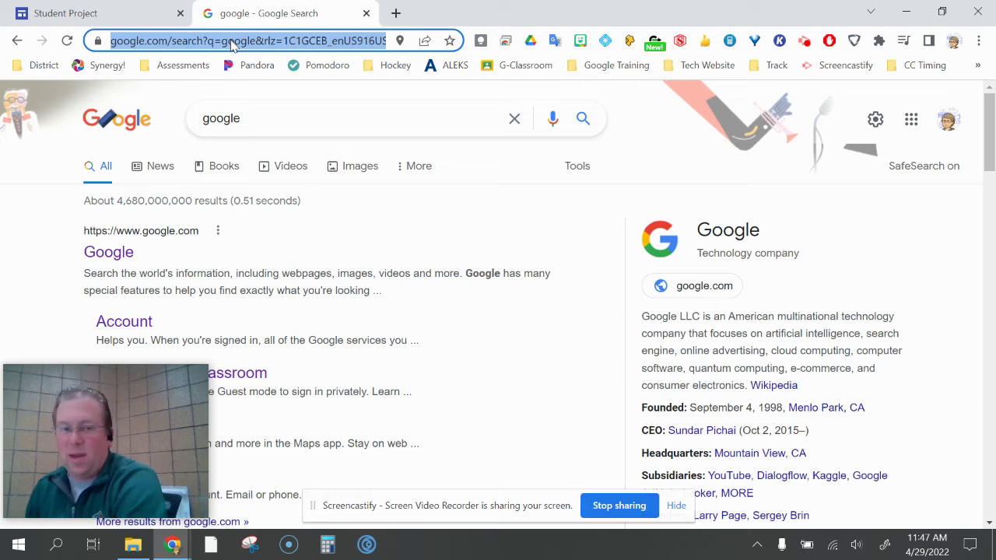
Back in the Student Project site, link the word "link" under Subtitle to the copied Google search address.
click(93, 13)
drag(415, 395, 374, 398)
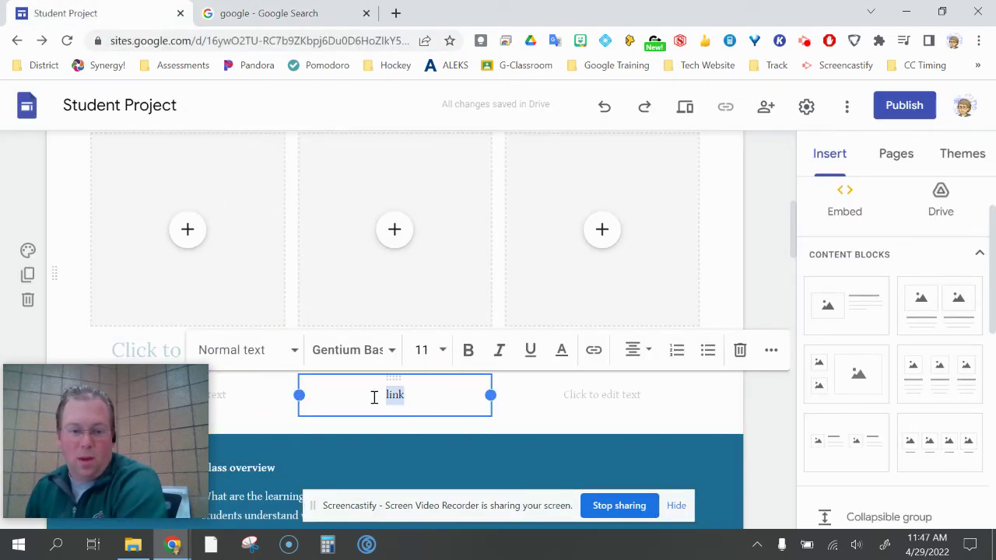
click(593, 352)
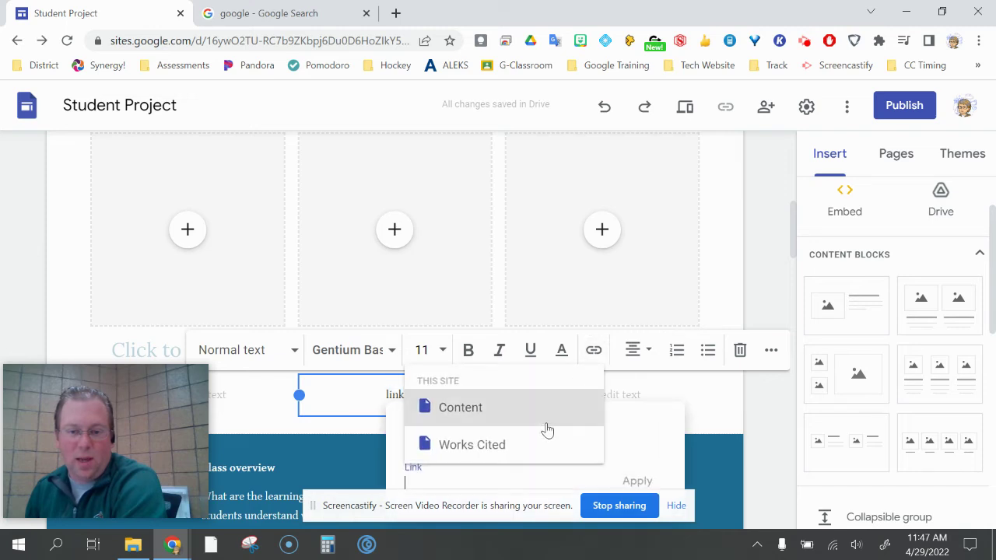
key(ctrl+v)
click(638, 482)
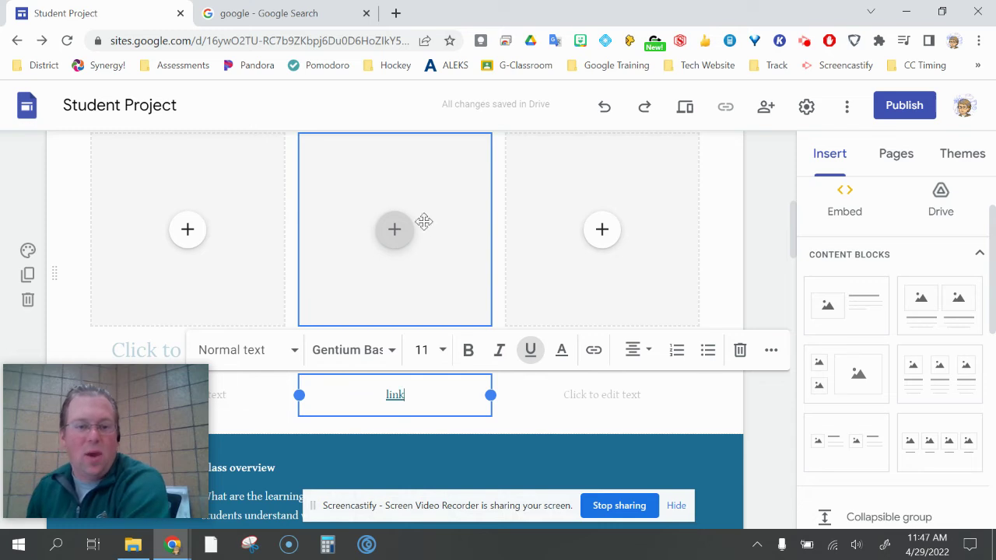
click(536, 440)
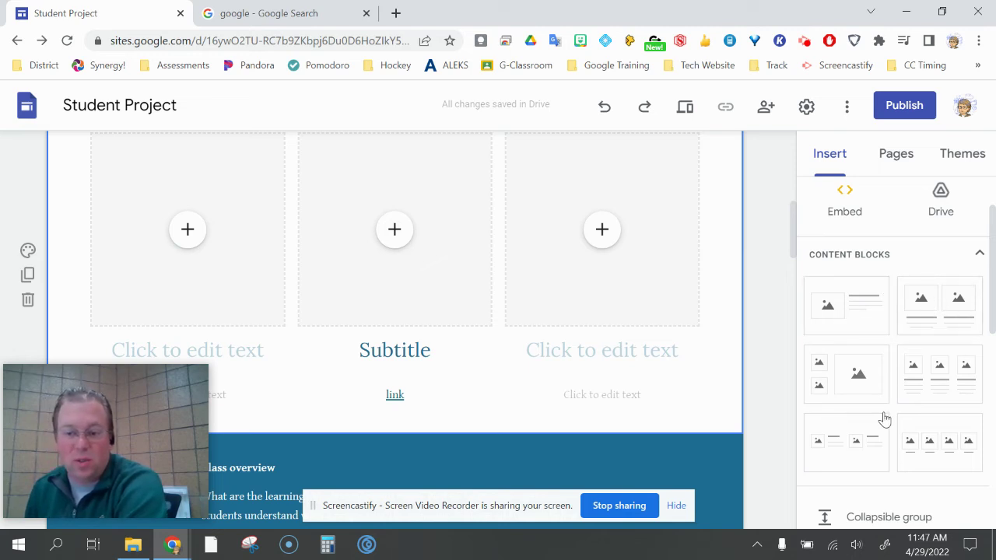
Insert the content block with two small stacked images and one large image between the three-image block and the Class overview section.
drag(856, 378, 533, 413)
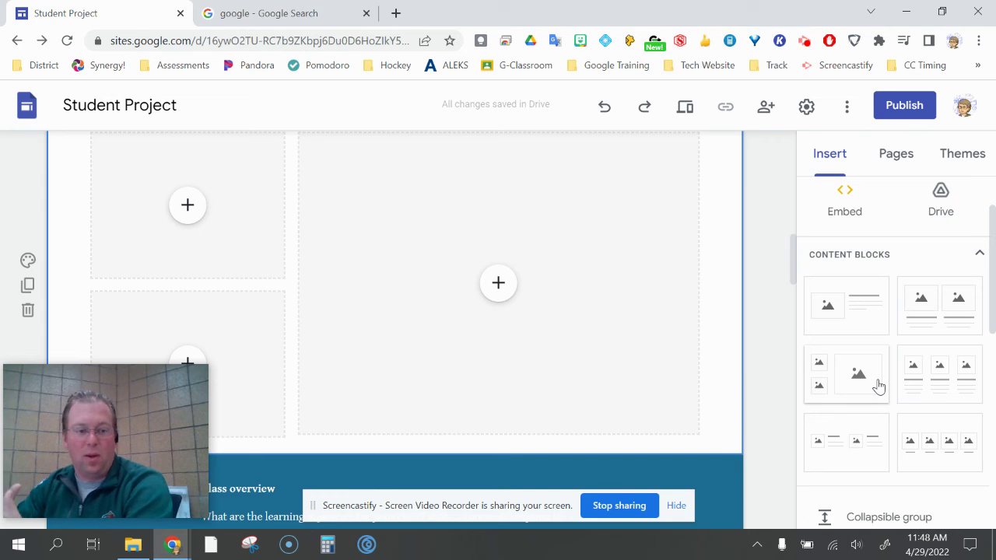
scroll(643, 284, up, 5)
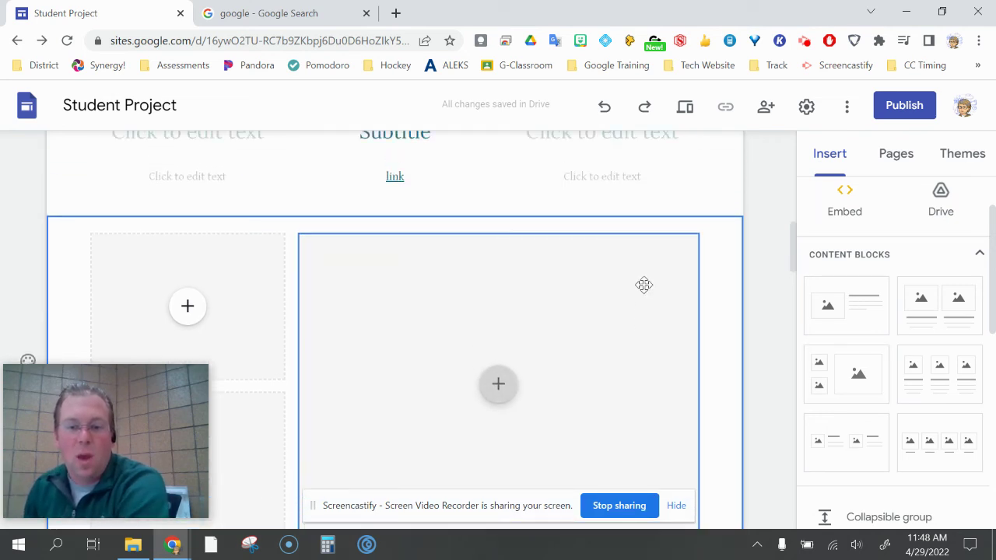
Stretch the middle column with the Subtitle heading slightly taller than its neighbouring columns in the three-image block.
scroll(458, 256, down, 2)
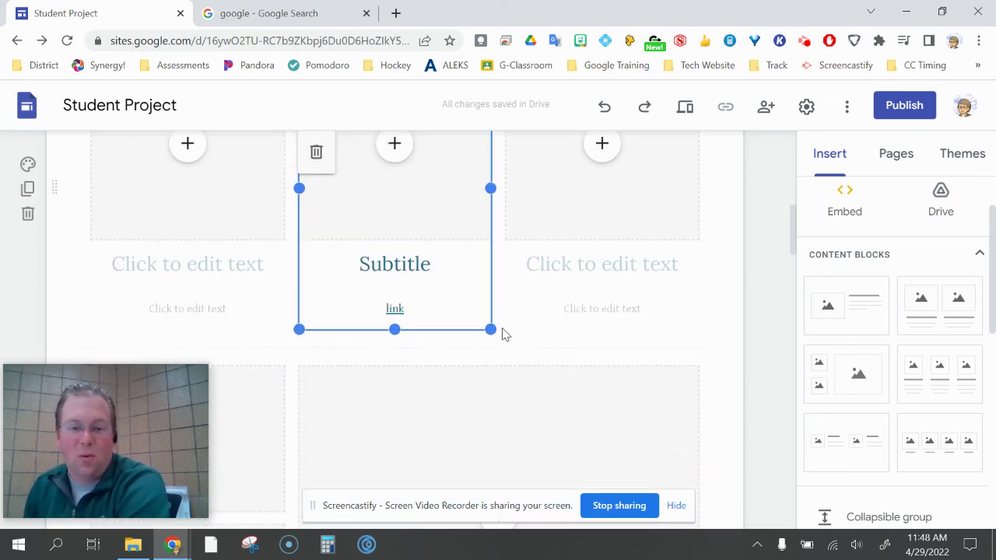
drag(493, 333, 507, 349)
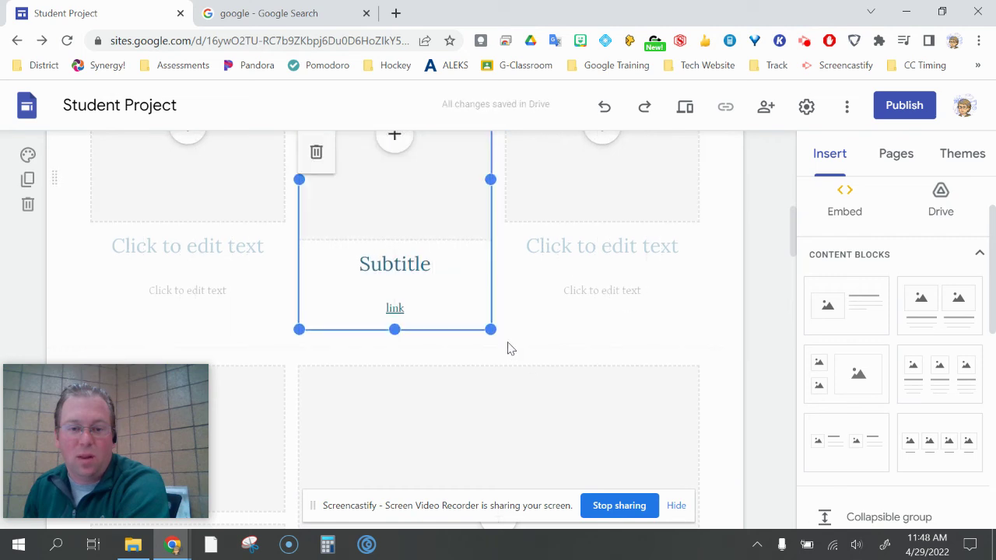
scroll(539, 294, up, 2)
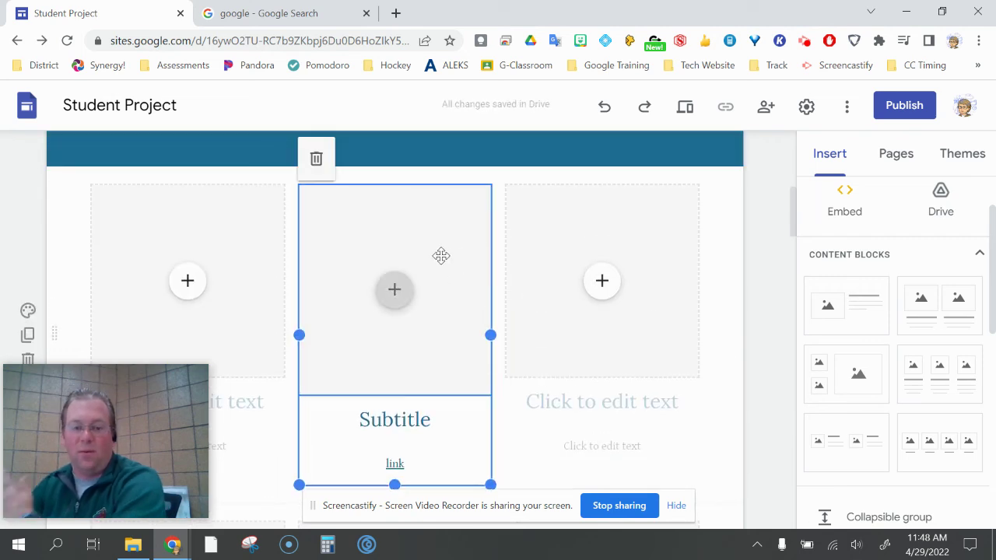